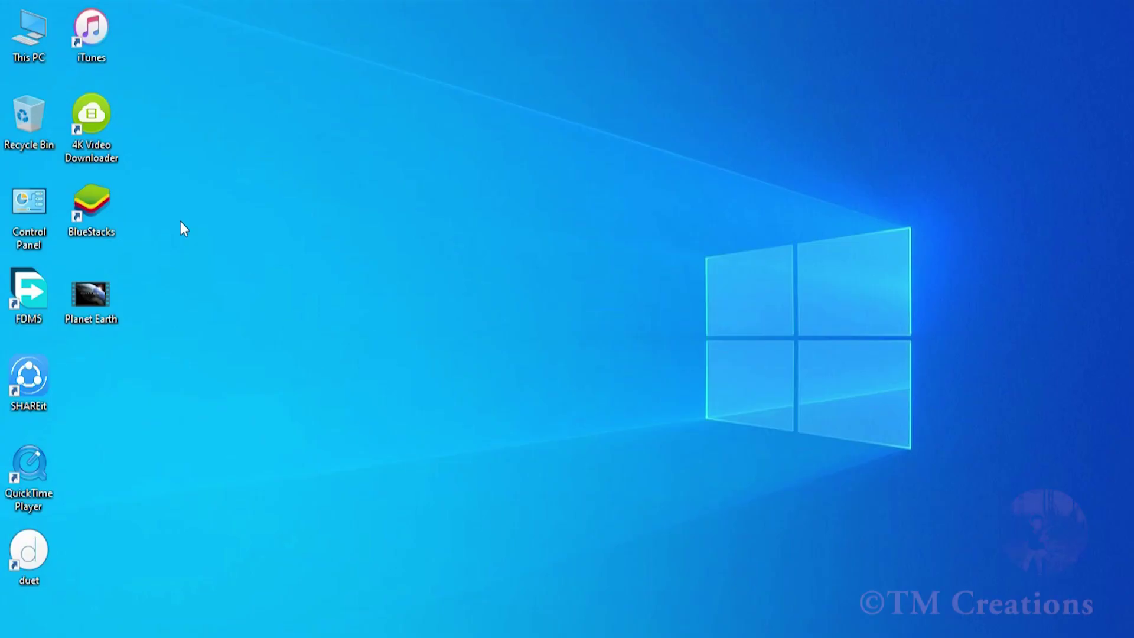
Launch BlueStacks and browse the folders of the Internal Storage in ES File Explorer
right_click(100, 218)
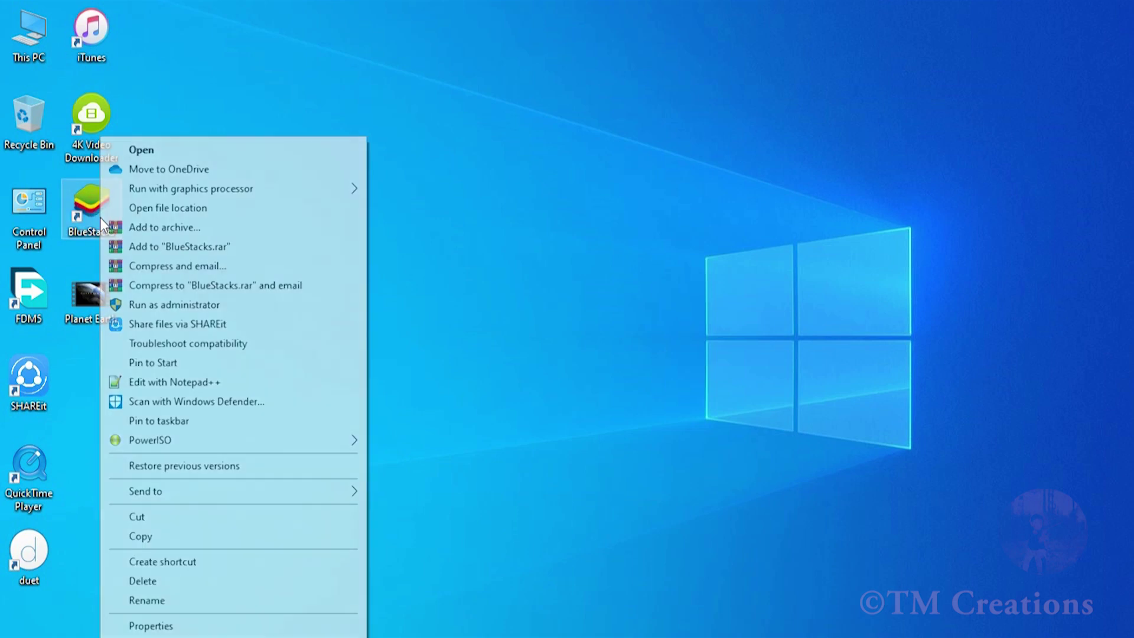
click(139, 151)
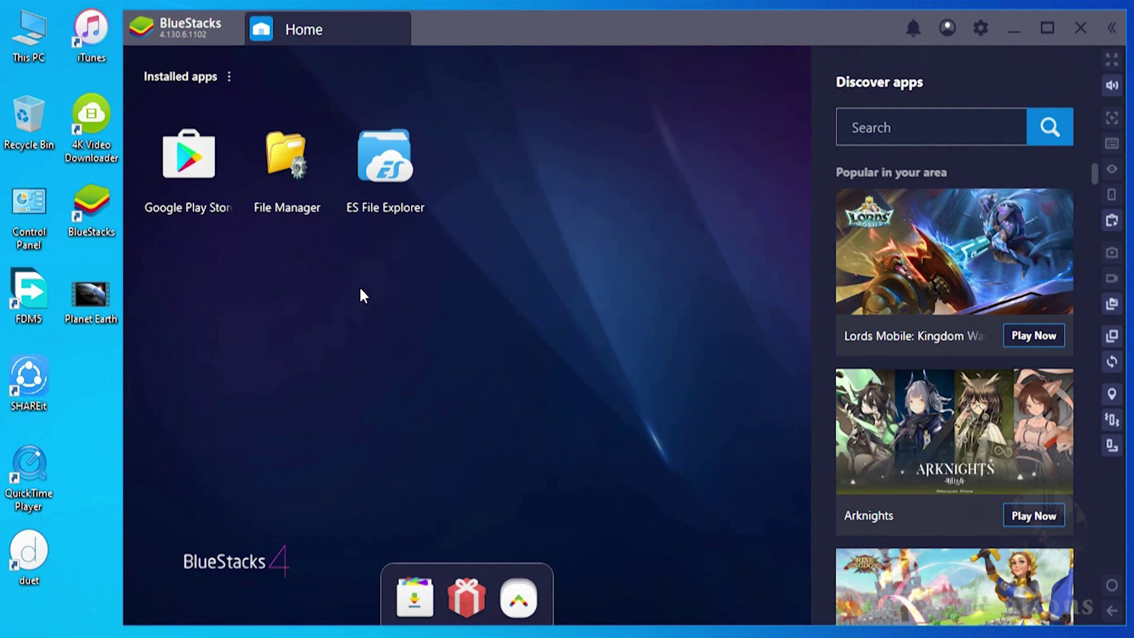
click(385, 178)
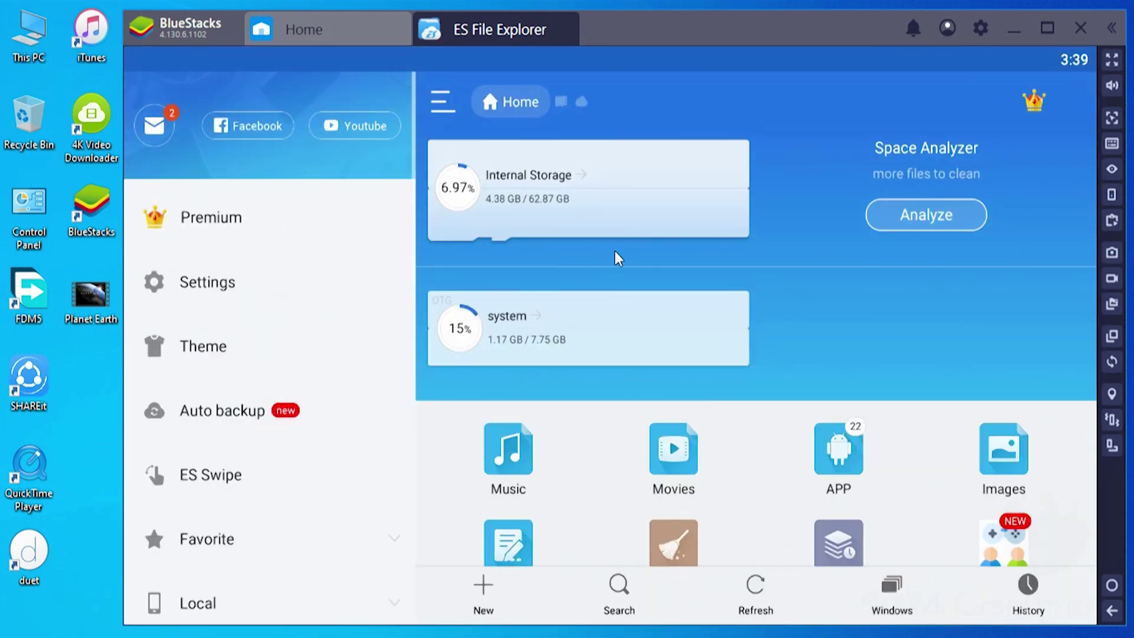
click(673, 196)
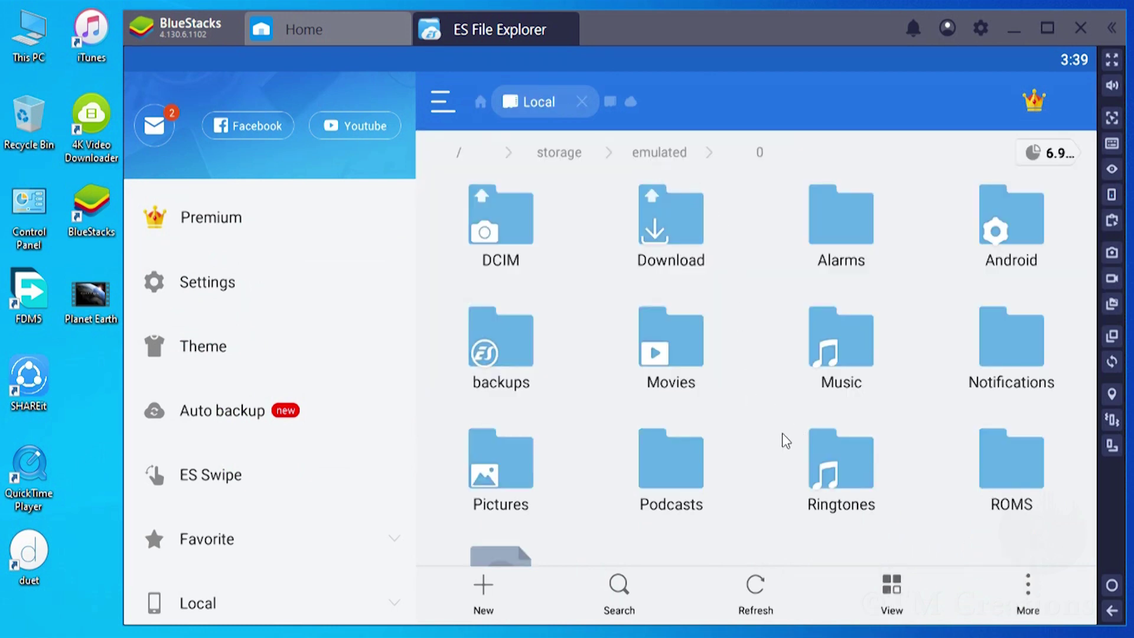
scroll(782, 434, down, 2)
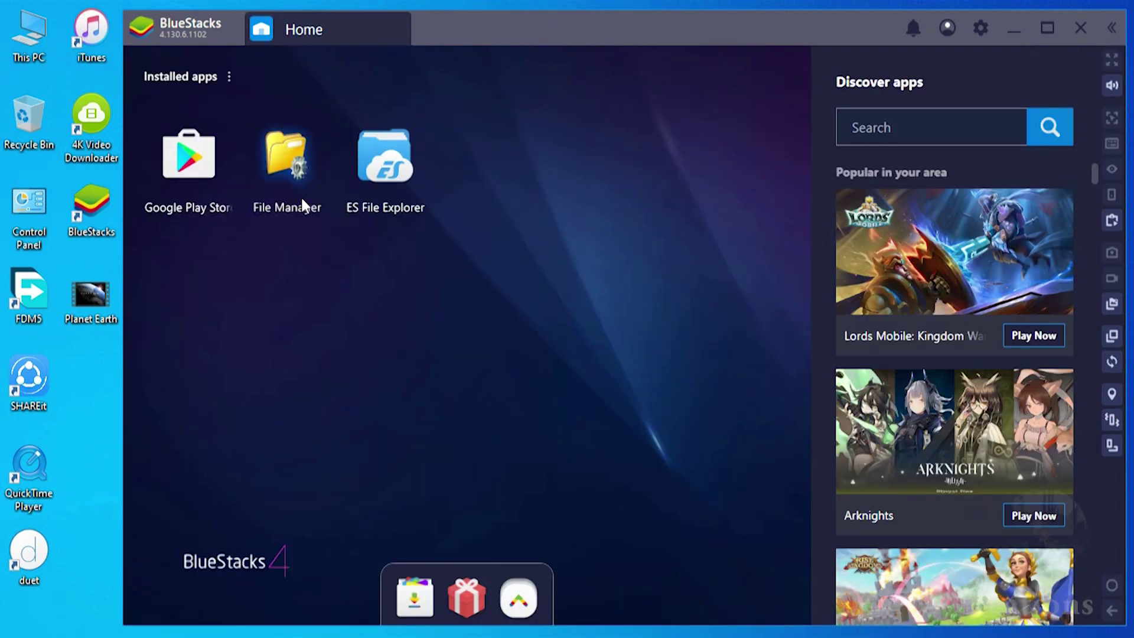
Look through the device storage folders in File Manager, including the windows folder, and leave File Manager
click(285, 159)
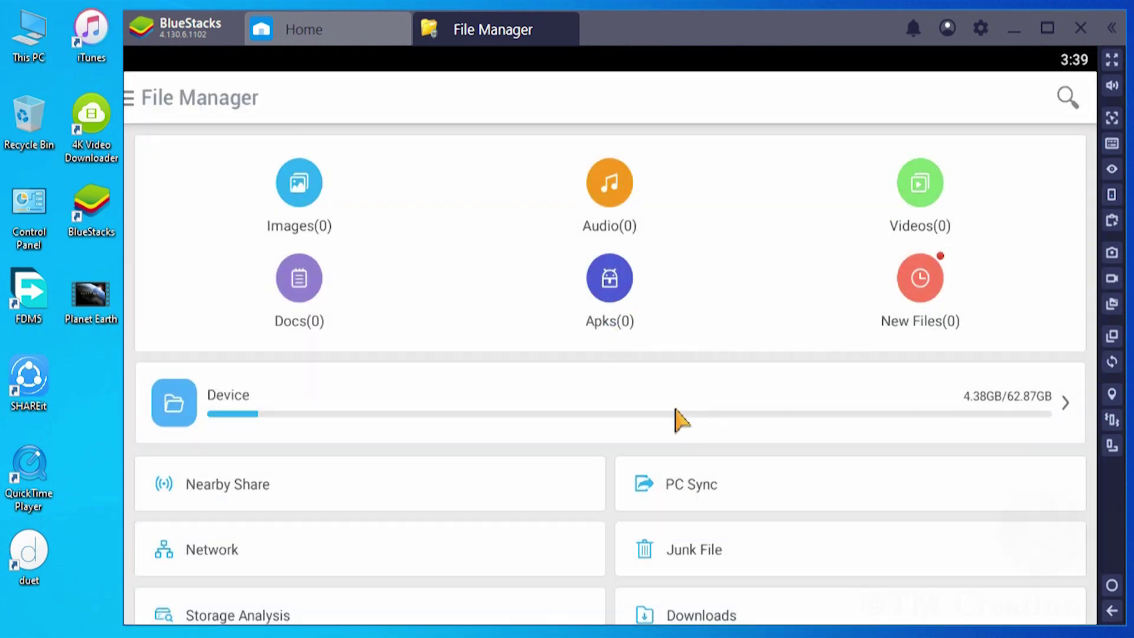
click(673, 408)
scroll(400, 339, down, 5)
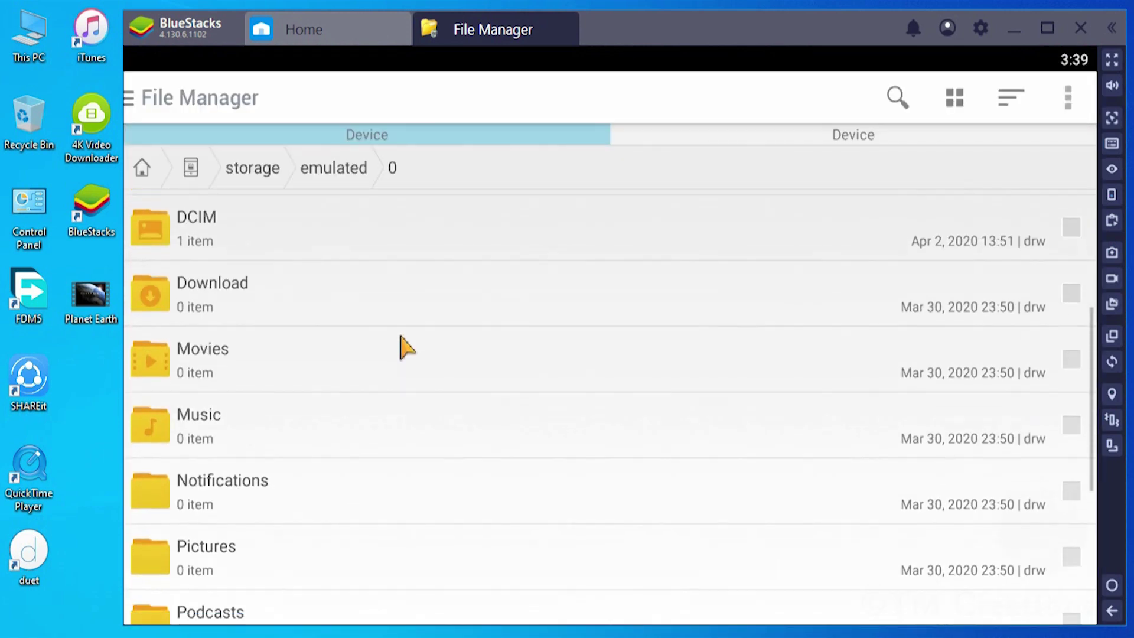
scroll(400, 347, down, 5)
click(273, 532)
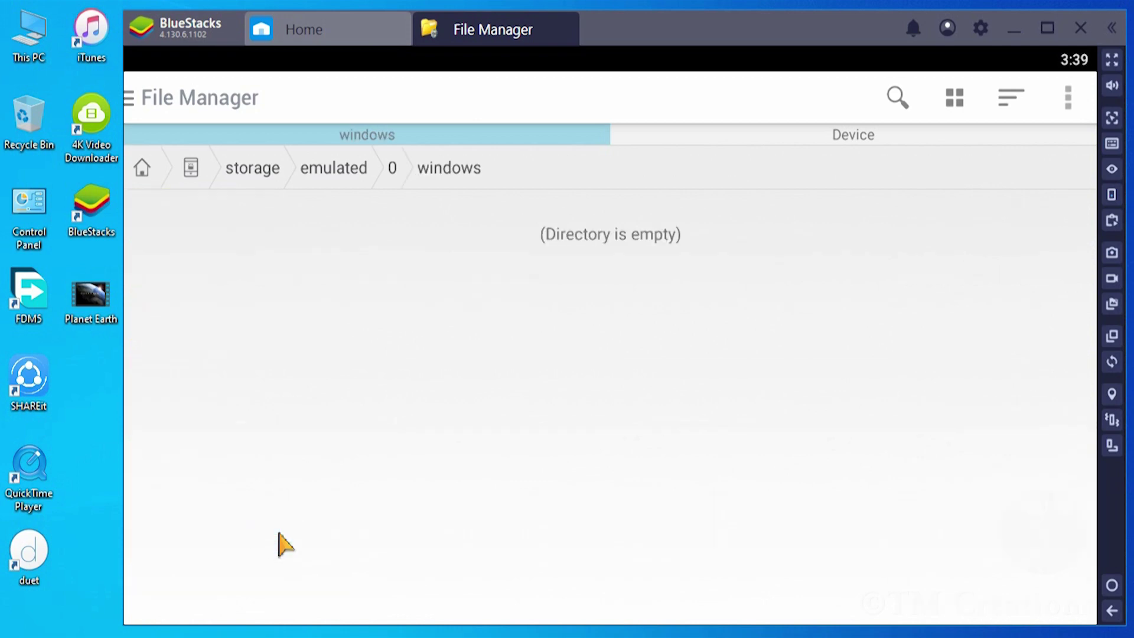
click(1111, 615)
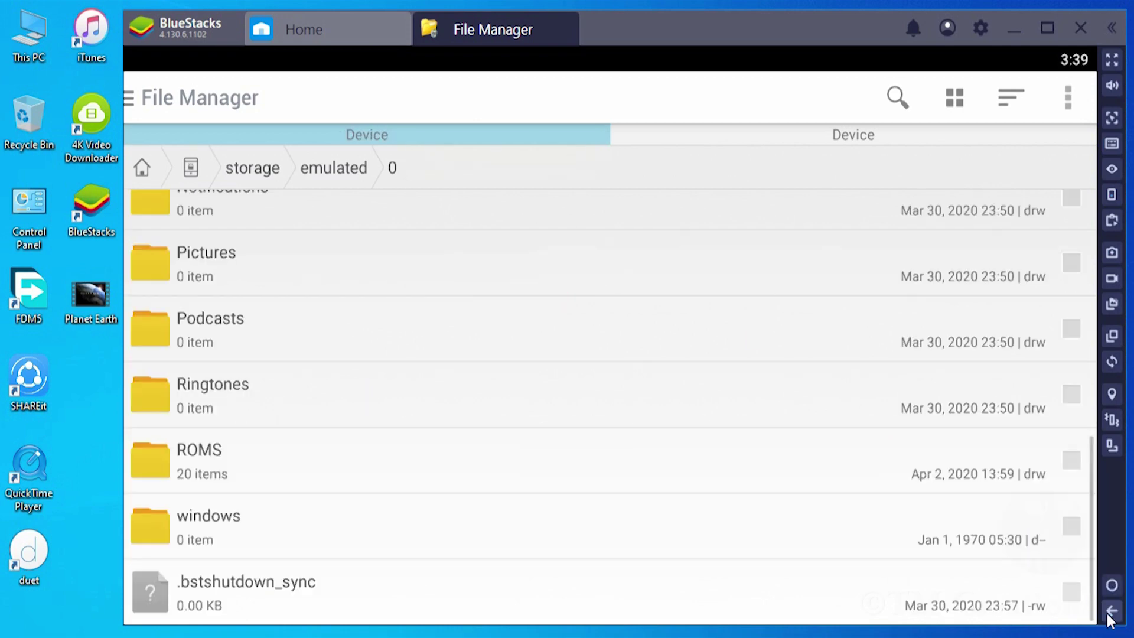
click(1111, 612)
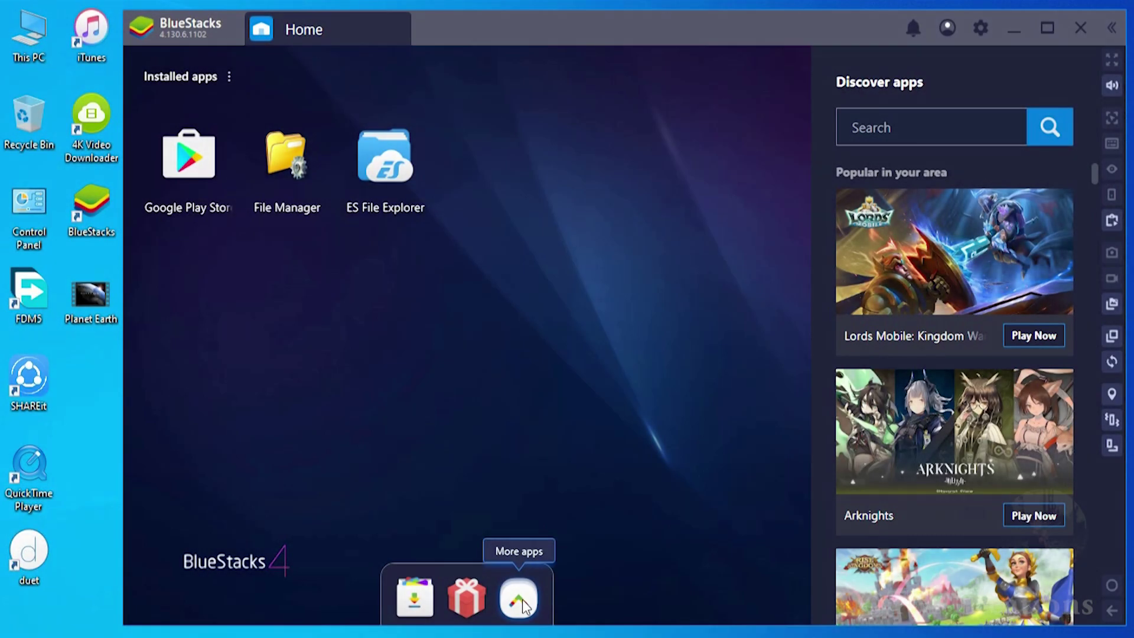
Open Media Manager, check the recently added Pictures, Videos, Audios and Others categories, and show the Gallery
click(519, 598)
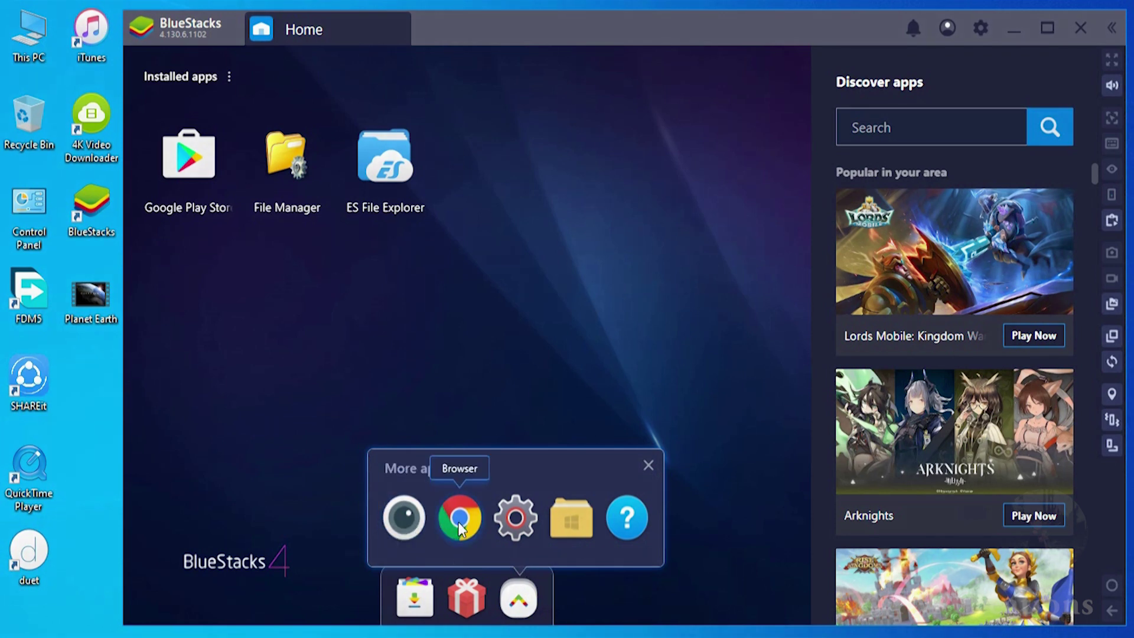
click(569, 520)
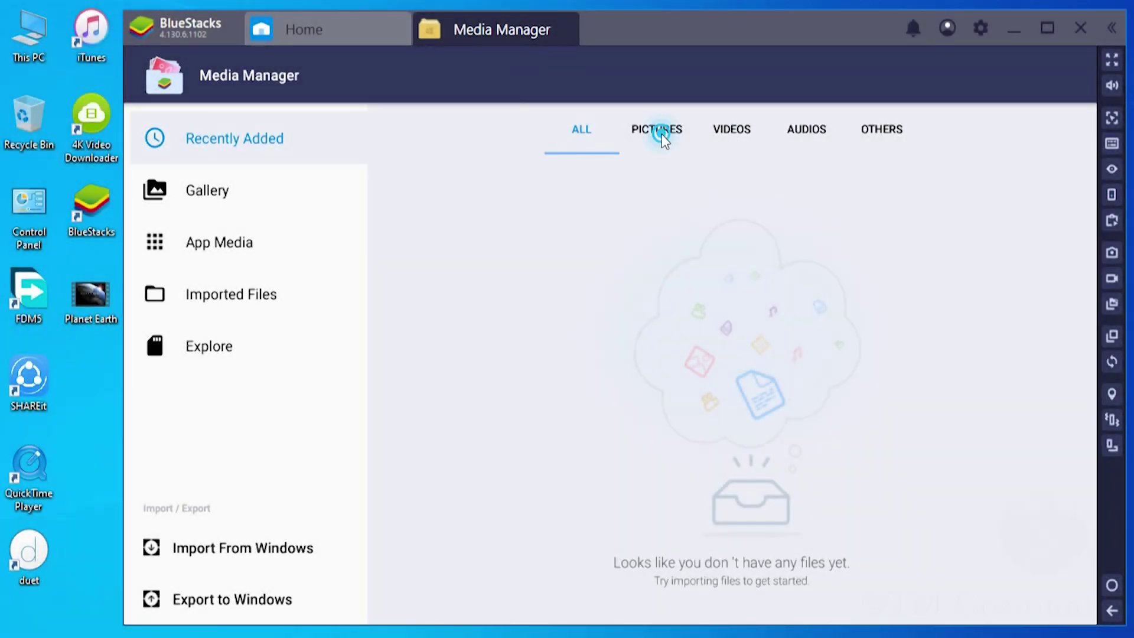
click(661, 133)
click(726, 135)
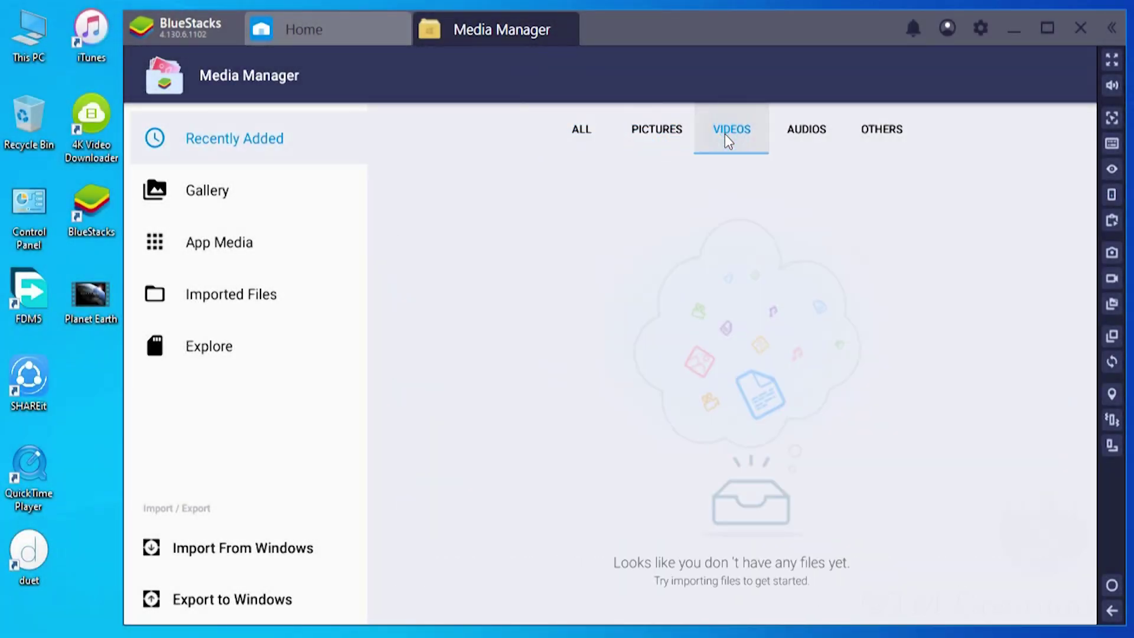
click(804, 135)
click(867, 135)
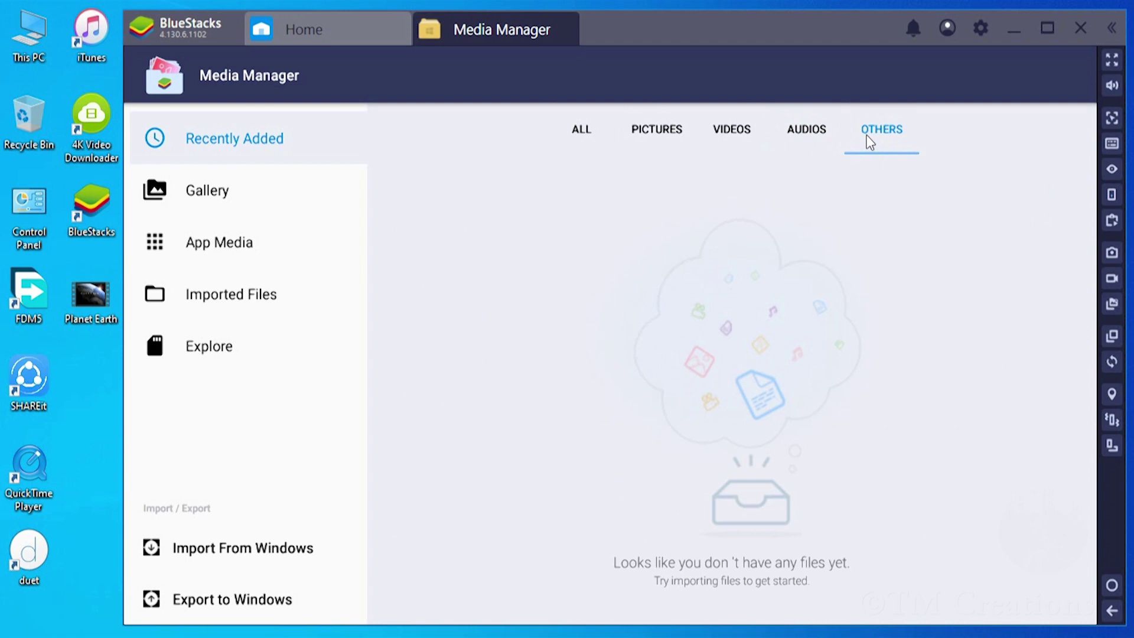
click(219, 190)
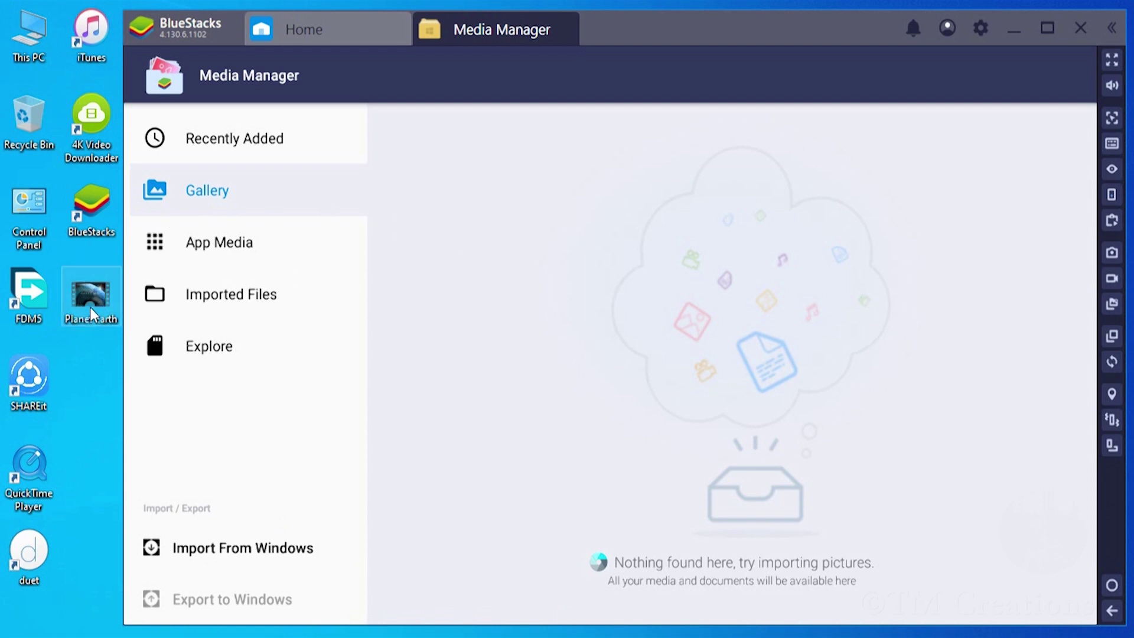
Import the Planet Earth video into Media Manager, both straight from the desktop and with Import From Windows
drag(89, 307, 467, 277)
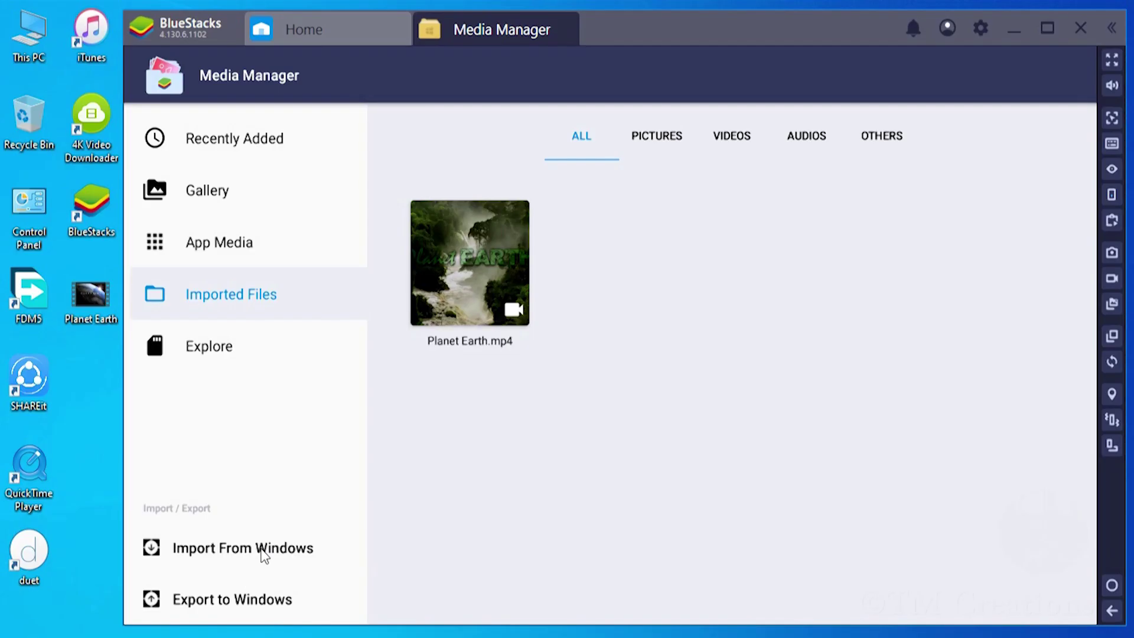
click(260, 548)
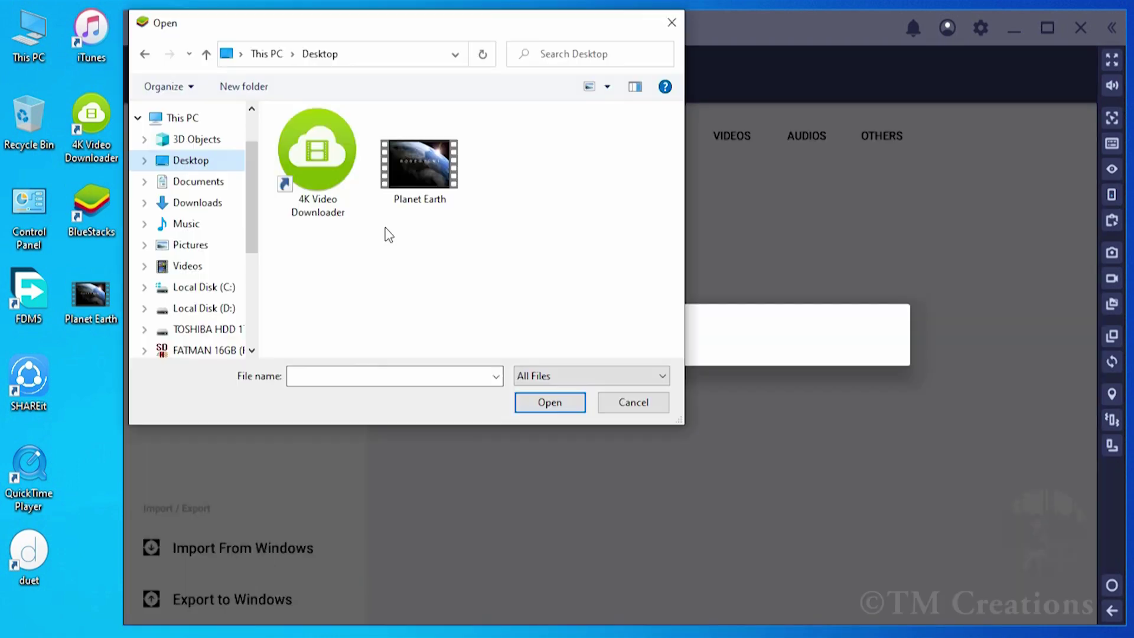
click(426, 189)
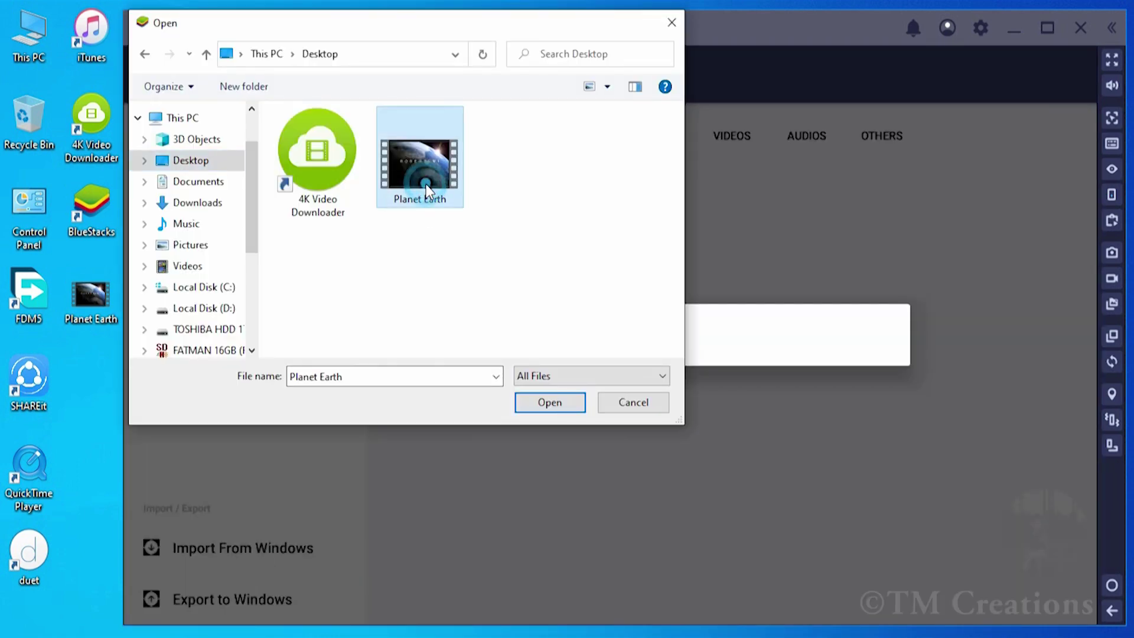
click(556, 404)
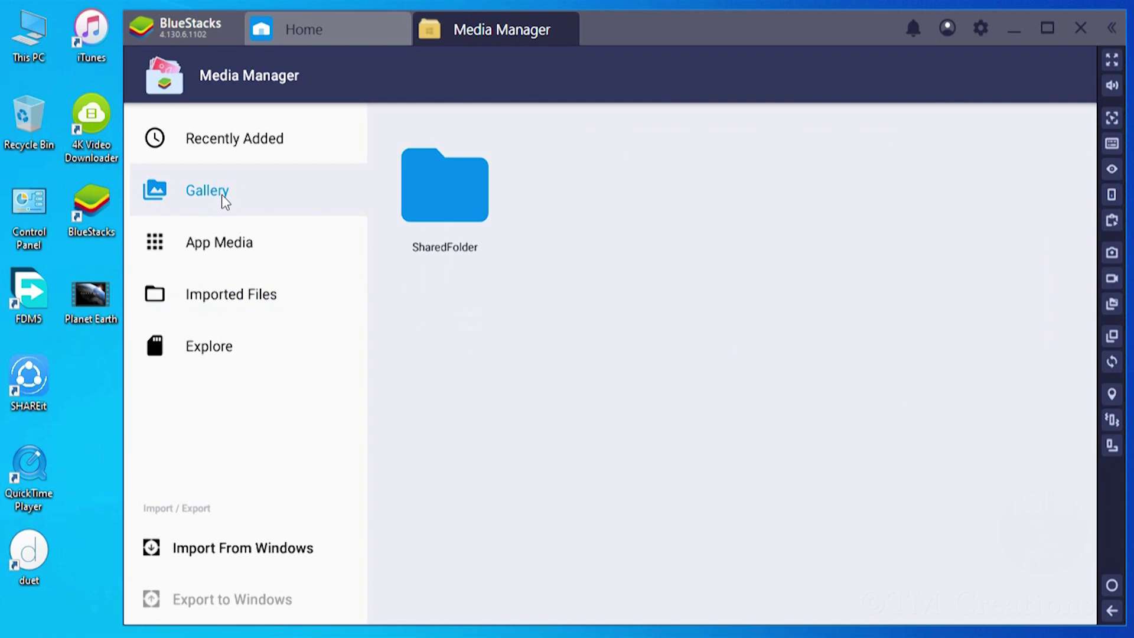
Check the imported video in the Gallery's SharedFolder, and open the first subfolder of the device's DCIM folder in File Manager
click(442, 211)
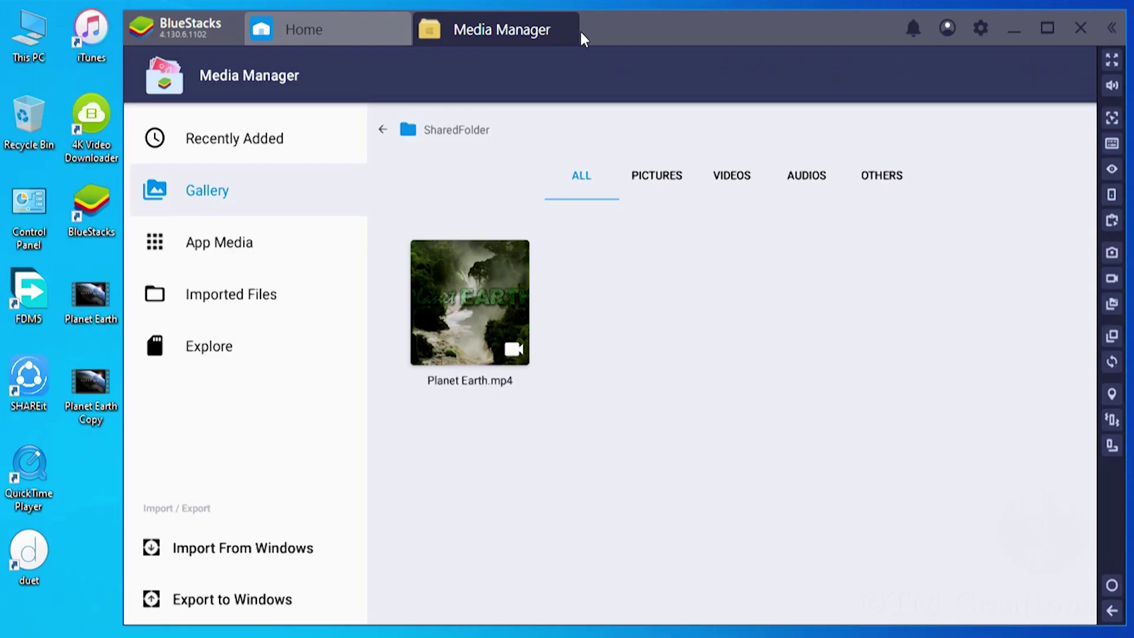
click(572, 19)
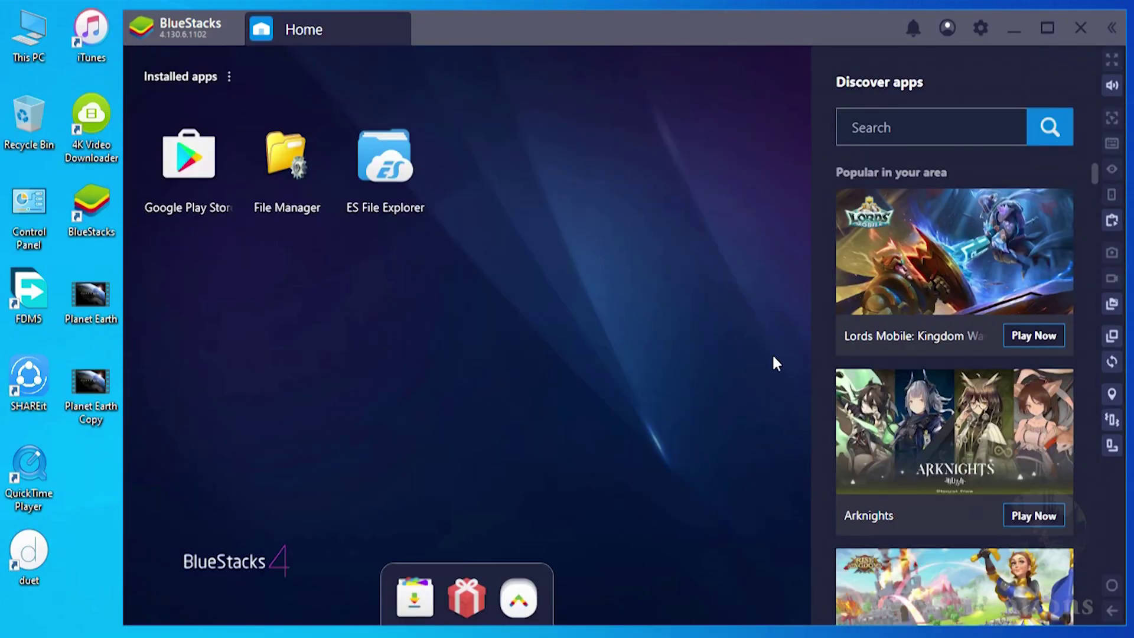
click(288, 156)
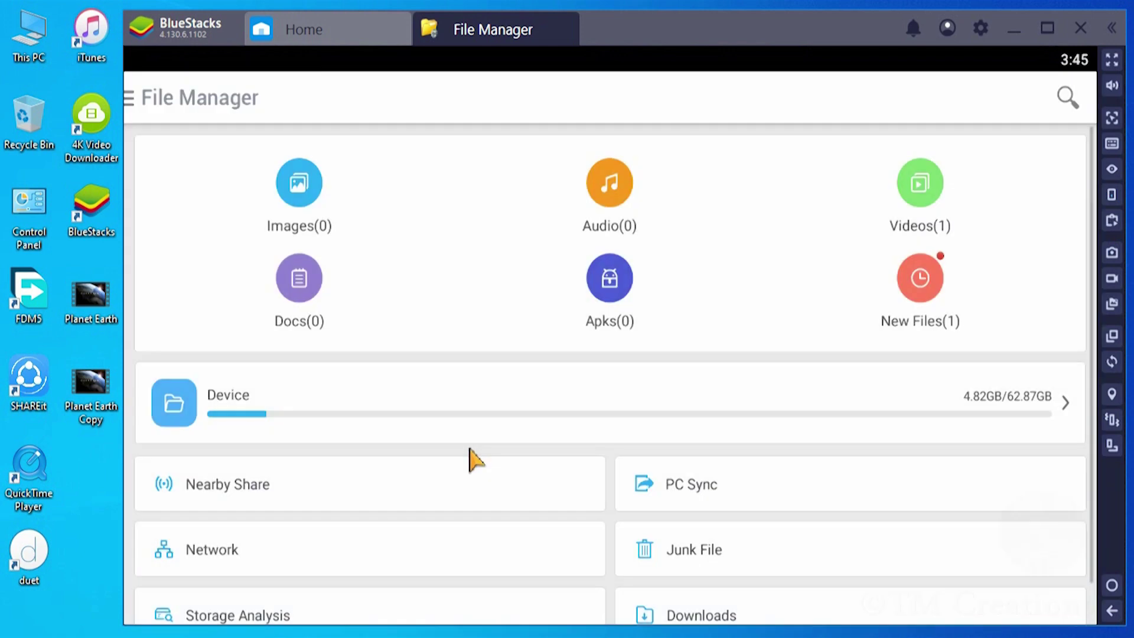
click(532, 402)
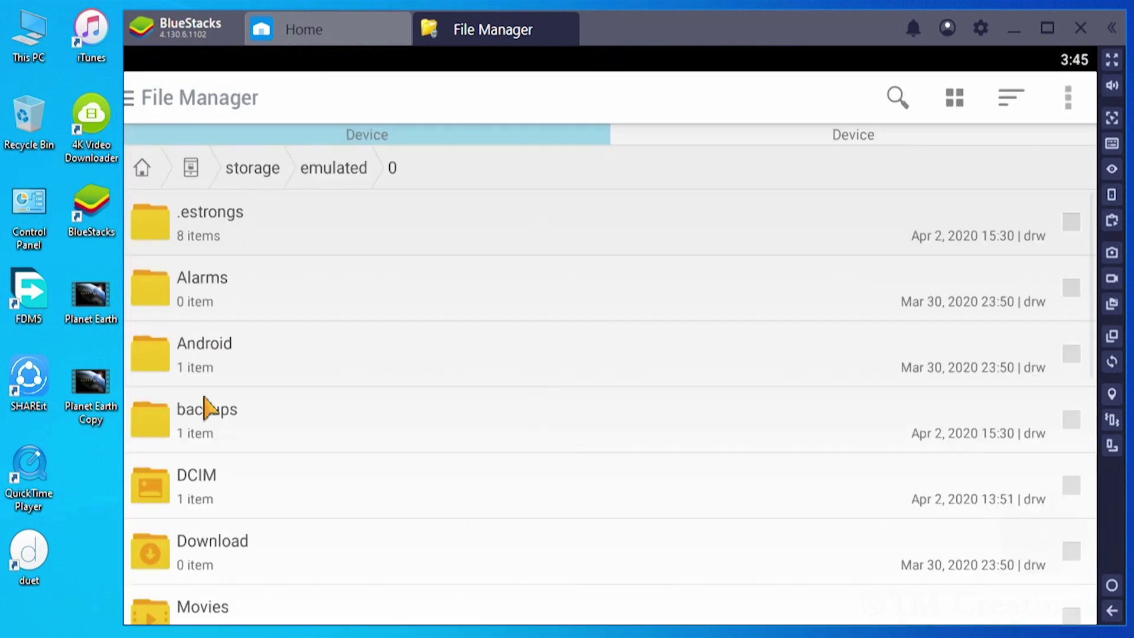
click(208, 480)
click(248, 240)
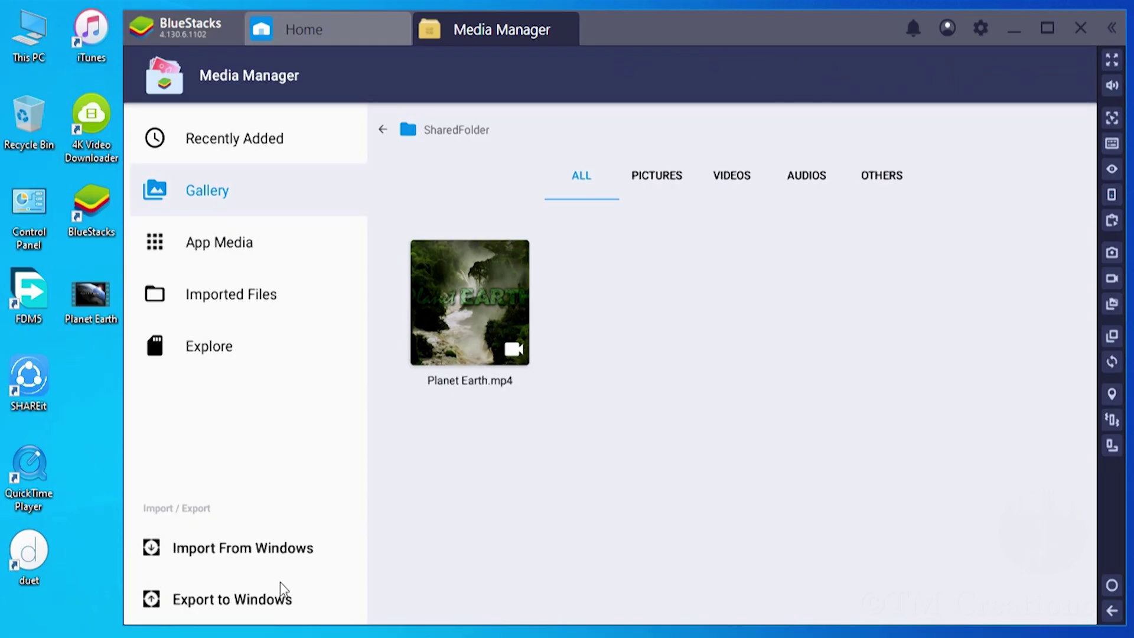
Export Planet Earth.mp4 from SharedFolder to the Windows desktop as an mp4 file named Planet Earth Copy
click(253, 599)
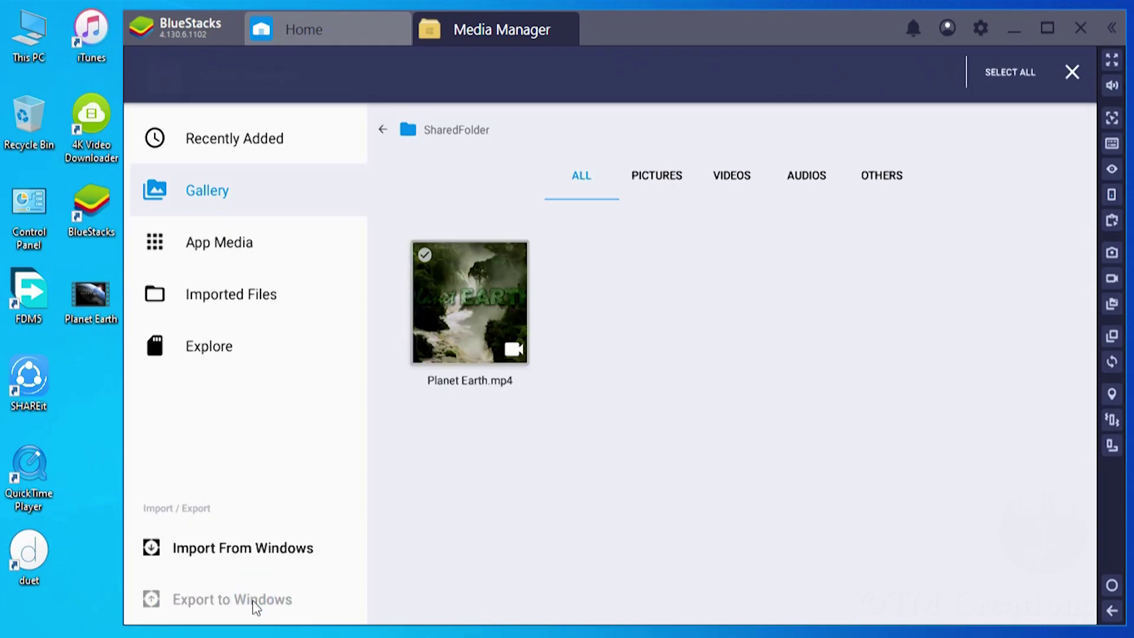
click(471, 306)
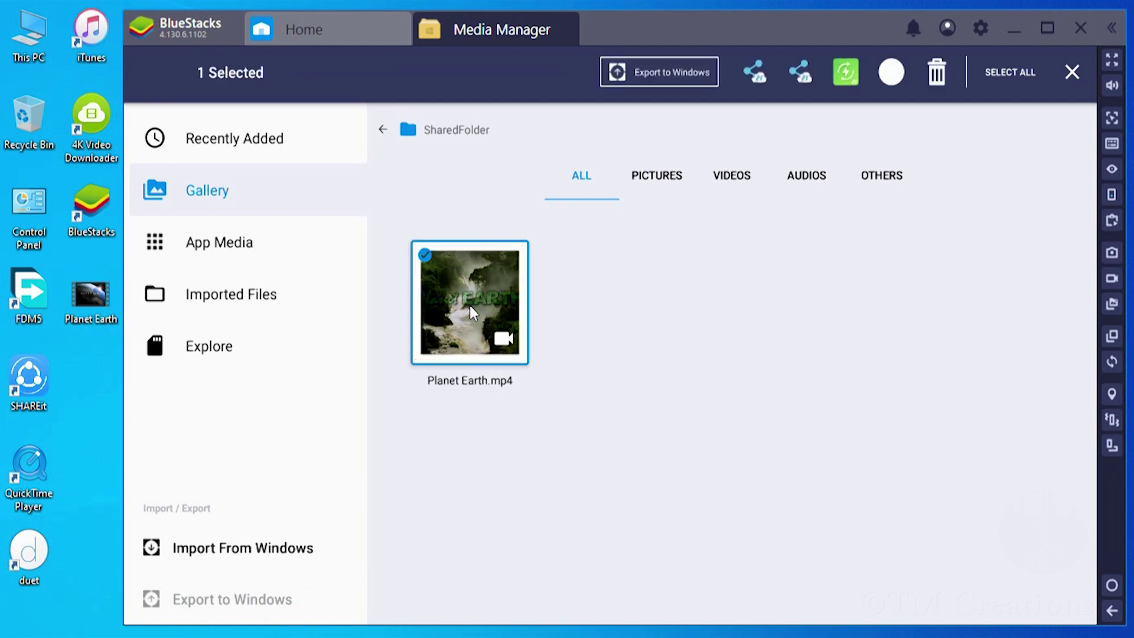
click(657, 72)
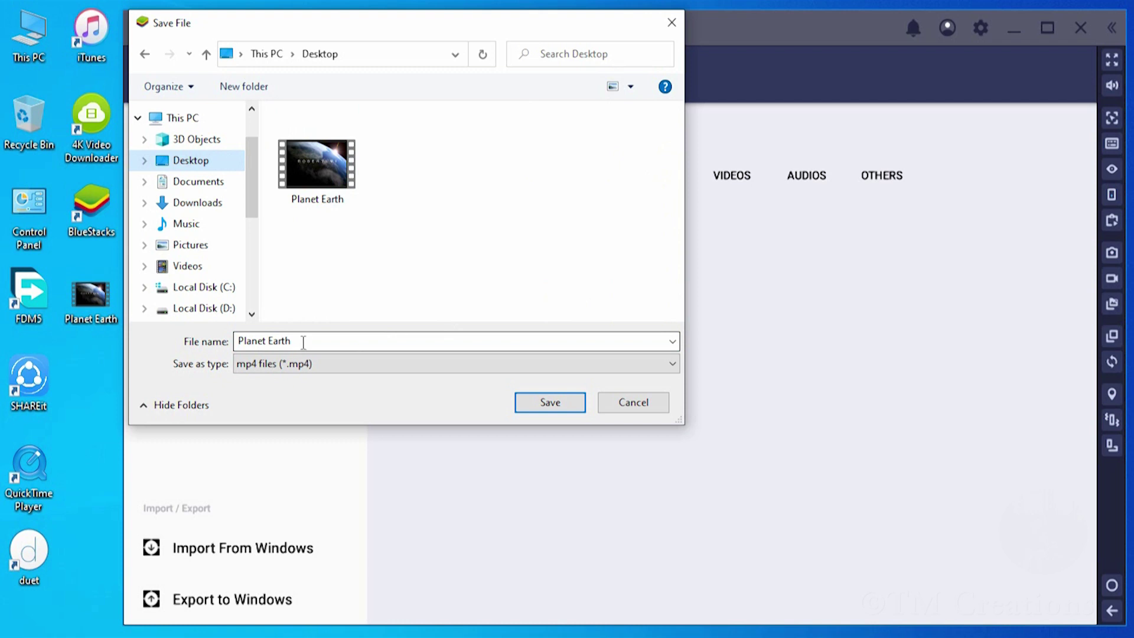
click(305, 342)
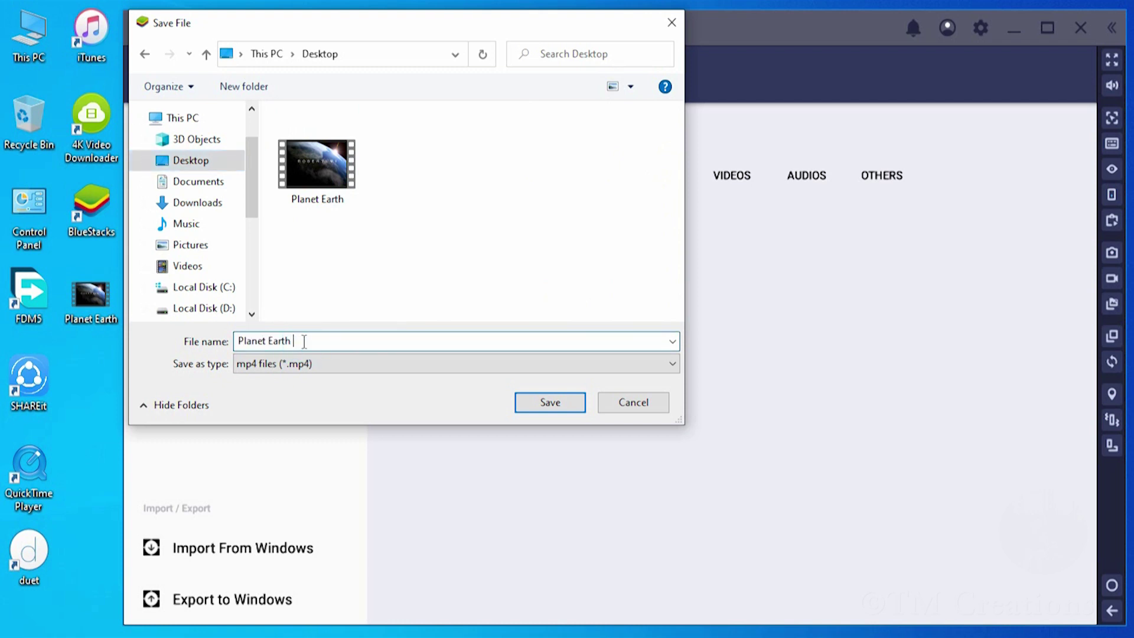
text(Copy)
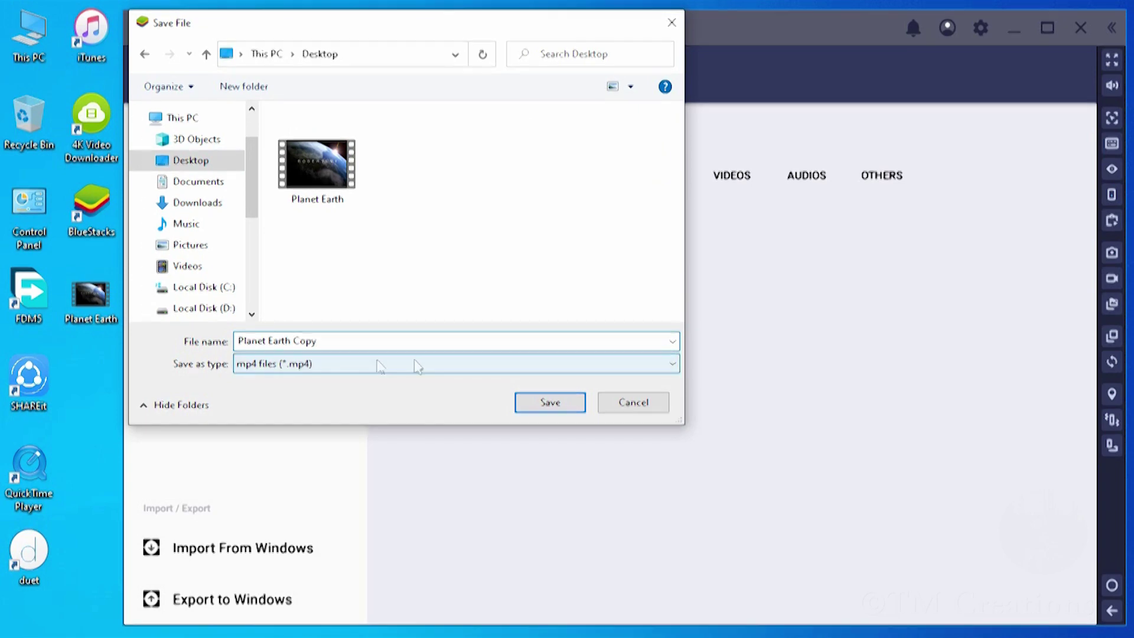
click(551, 404)
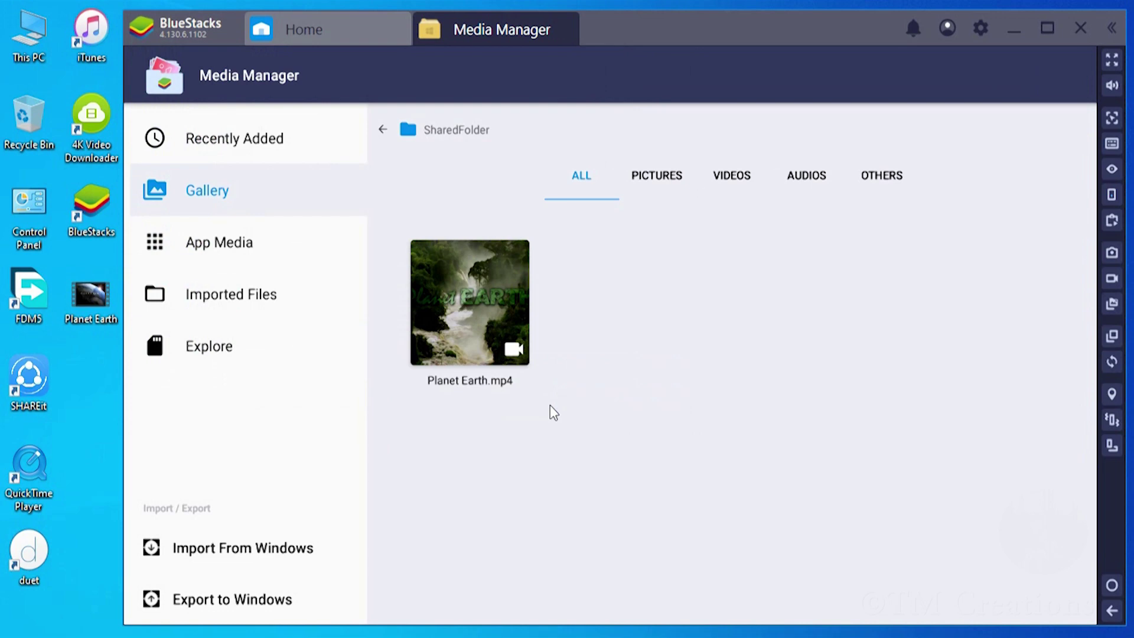